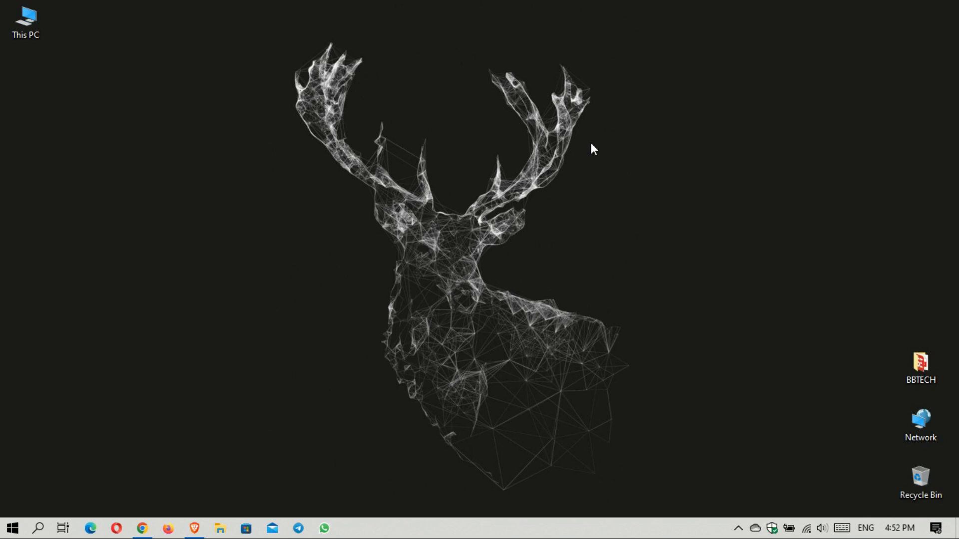
Switch to the Brave browser, download the stable Visual Studio Code build for Windows and open the downloaded installer
click(194, 528)
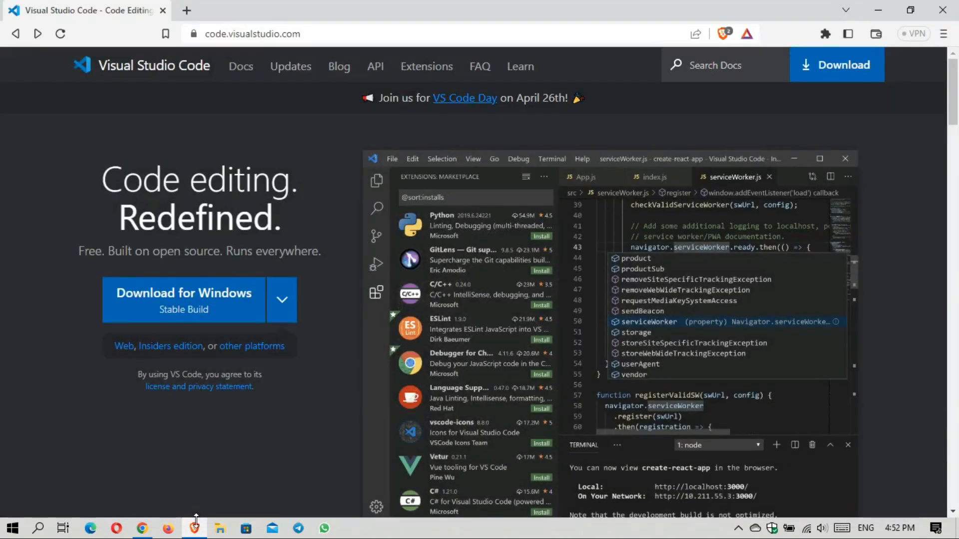
click(252, 297)
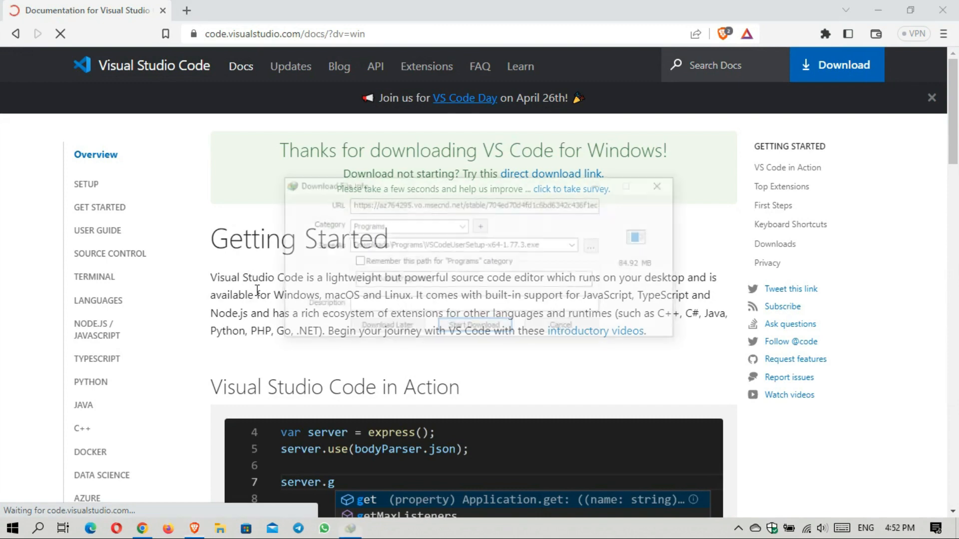
click(489, 327)
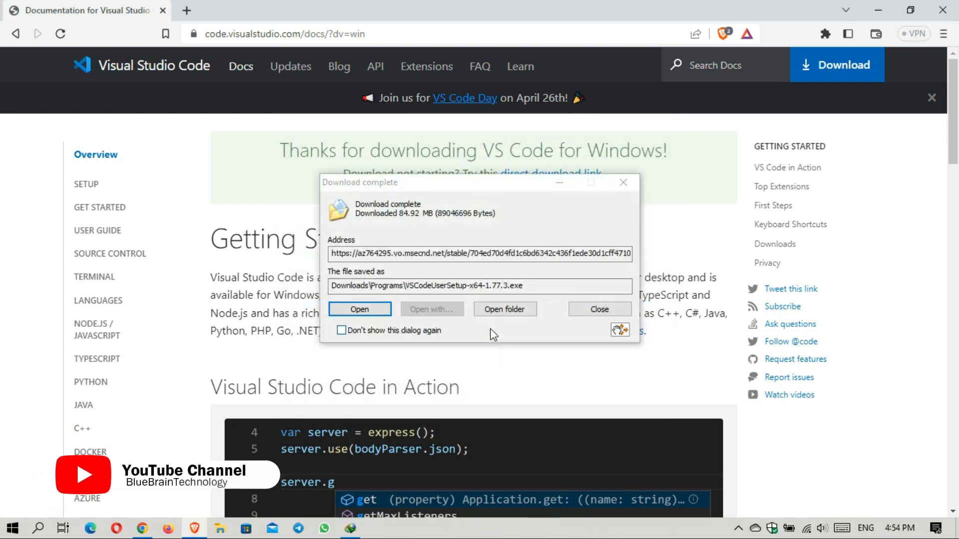
click(377, 310)
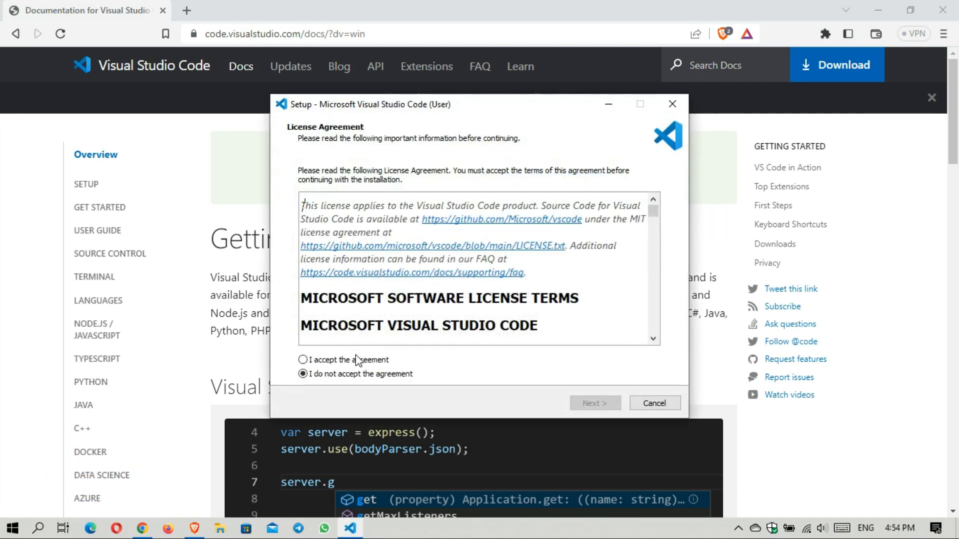
Accept the license agreement and keep the default destination and Start Menu folders, agreeing to install into the existing folder
click(356, 361)
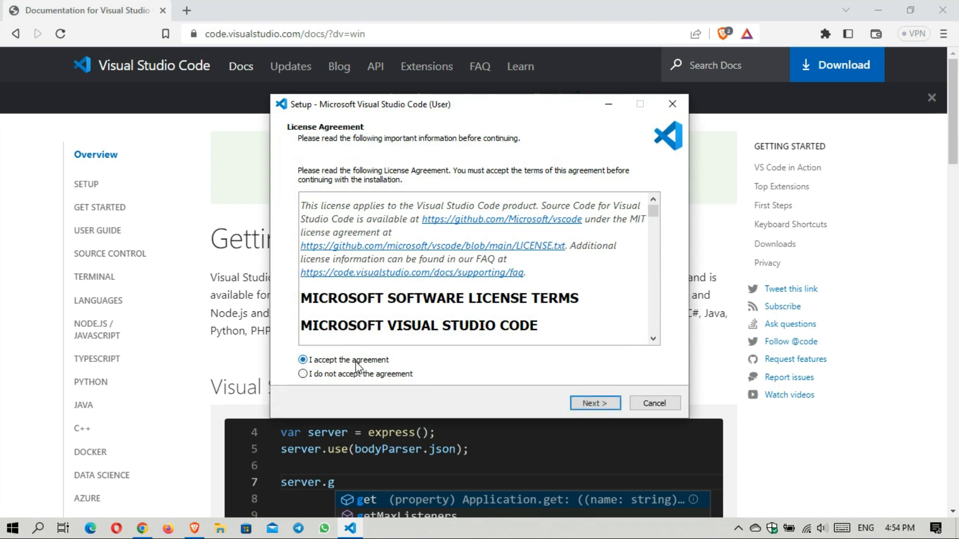
click(588, 404)
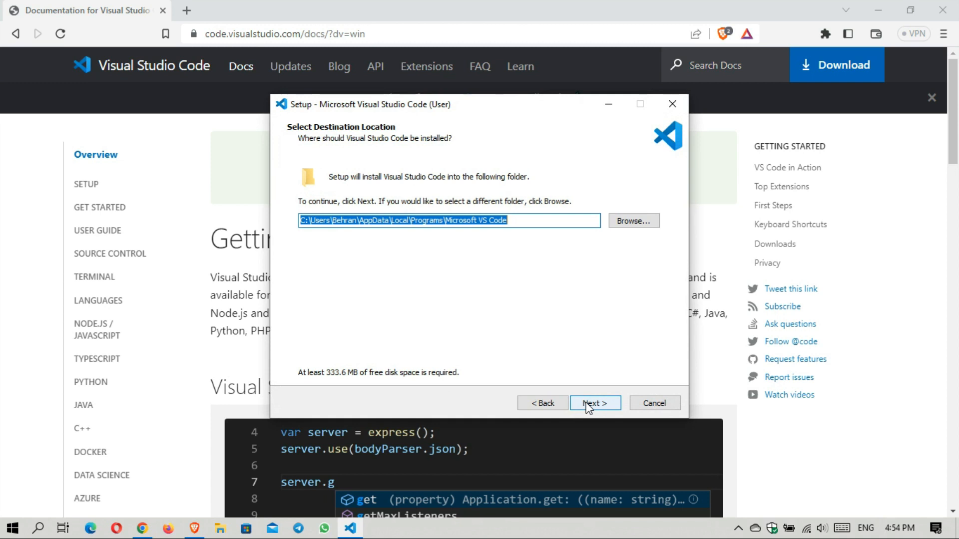
click(588, 404)
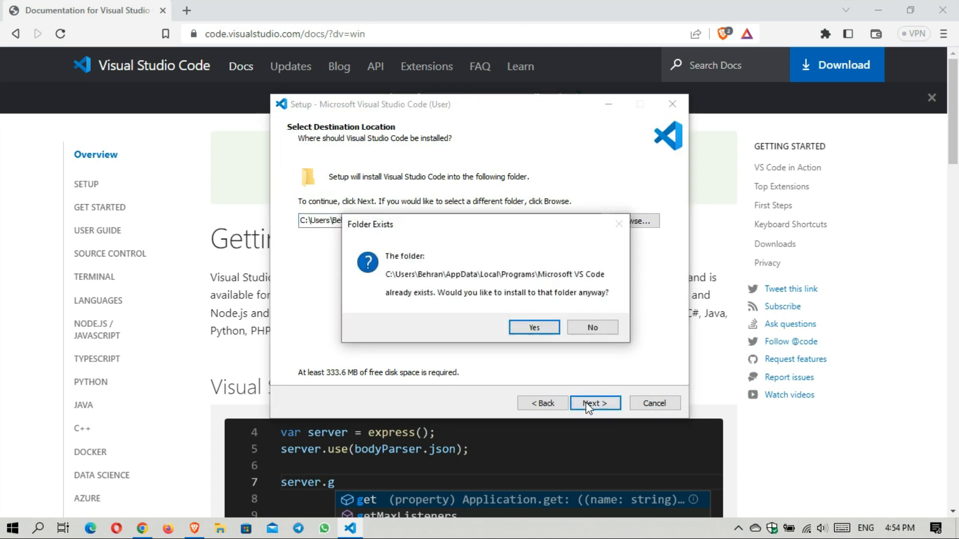
click(534, 327)
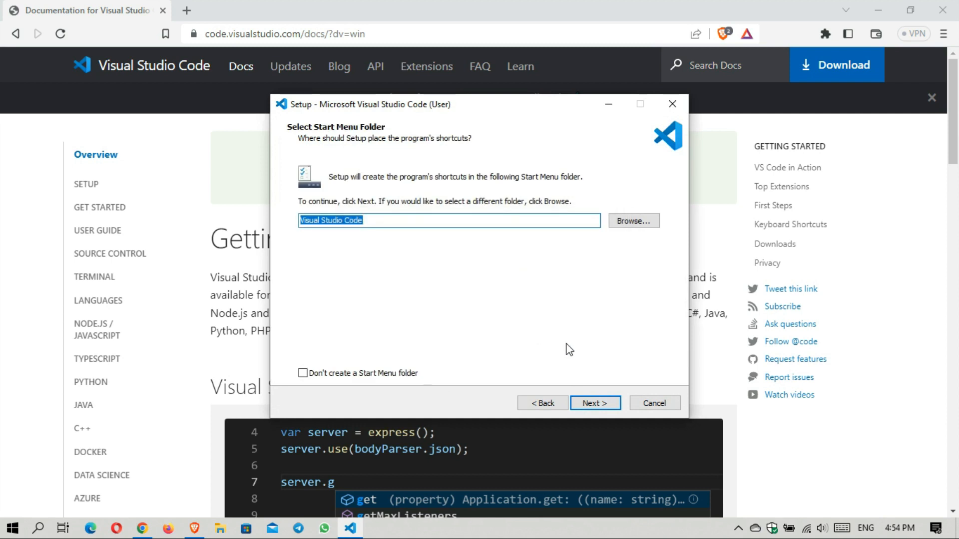
click(604, 403)
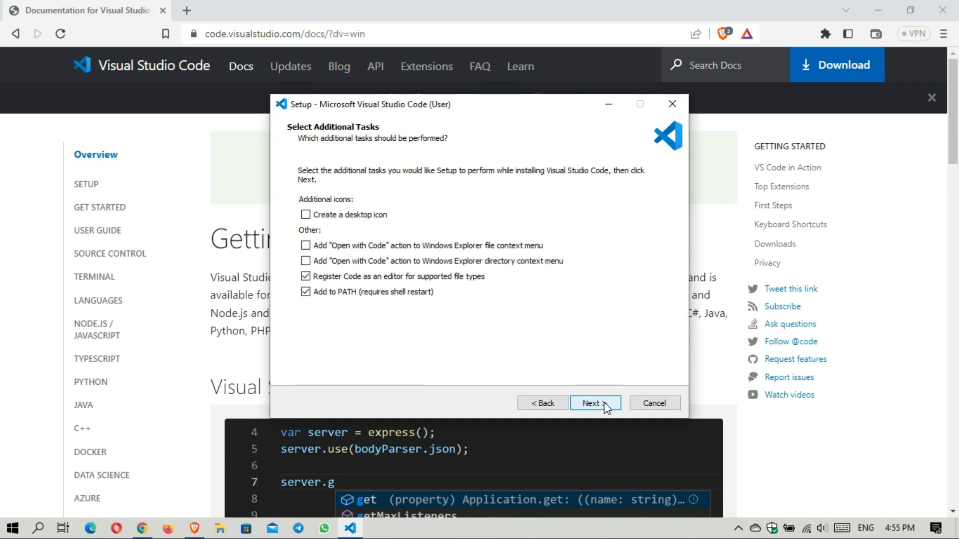
Add a desktop icon to the setup tasks, install Visual Studio Code and finish the wizard with launching enabled
click(371, 220)
click(602, 404)
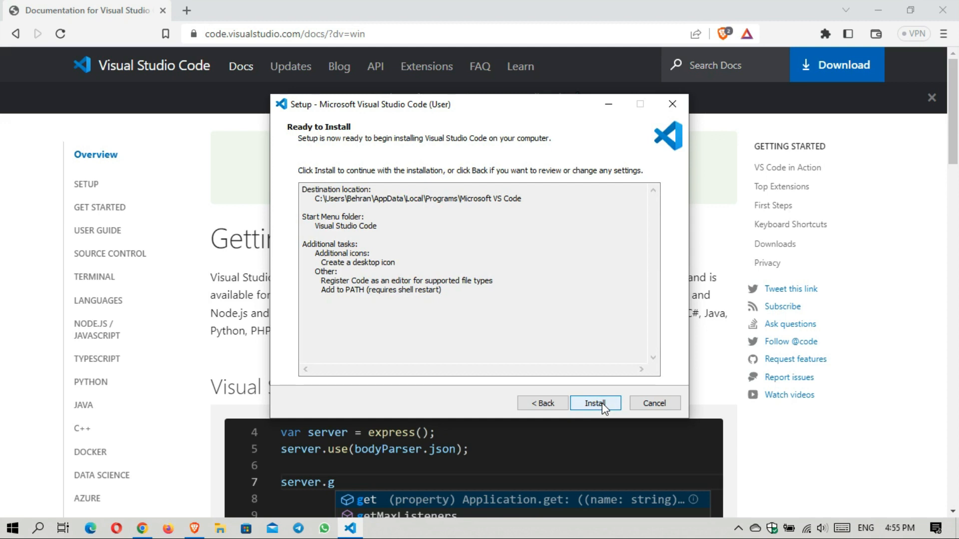
click(602, 403)
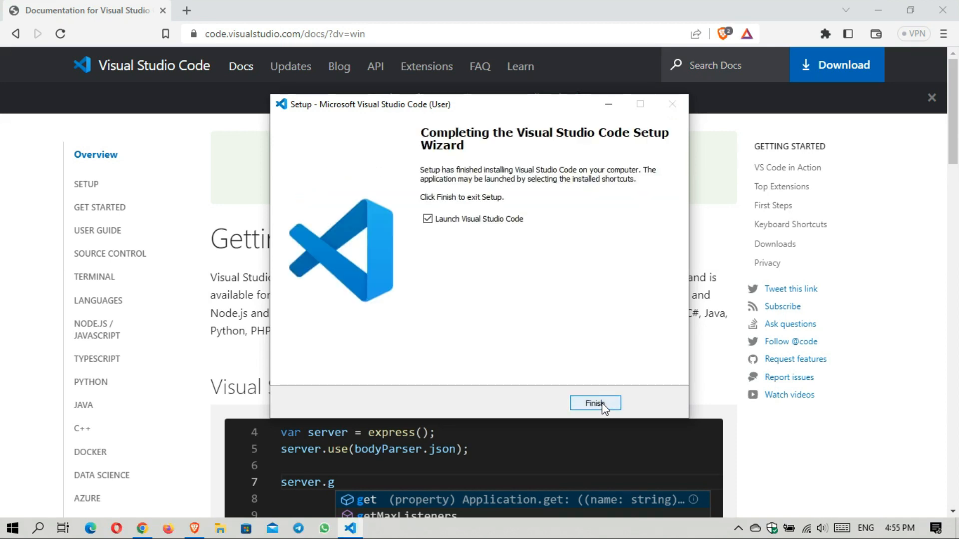
click(595, 403)
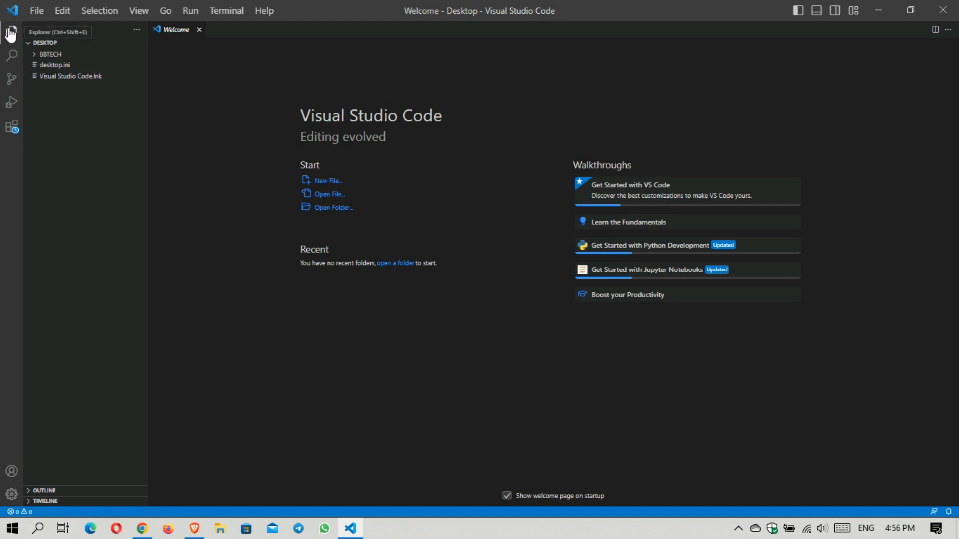
View the Search, Source Control, and Run and Debug views one after another
click(16, 58)
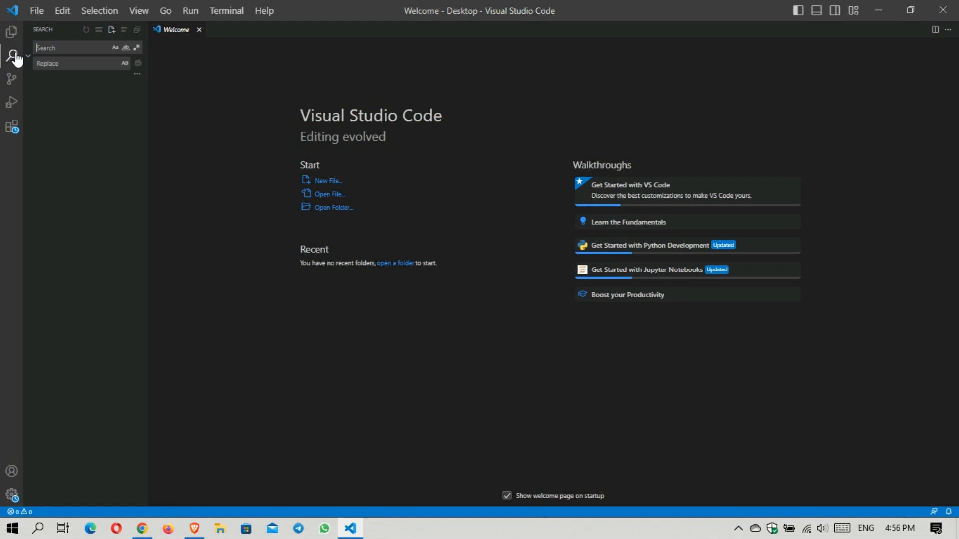
click(18, 81)
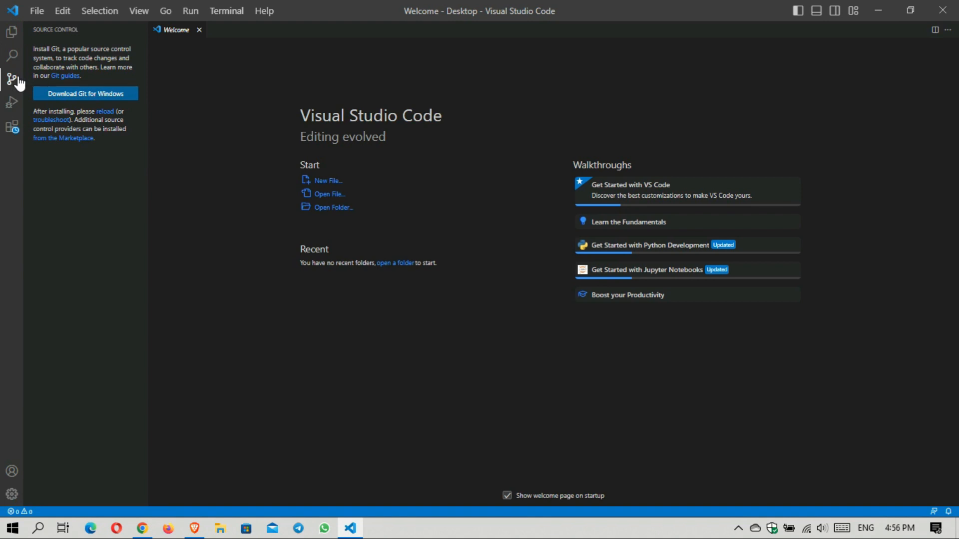
click(17, 106)
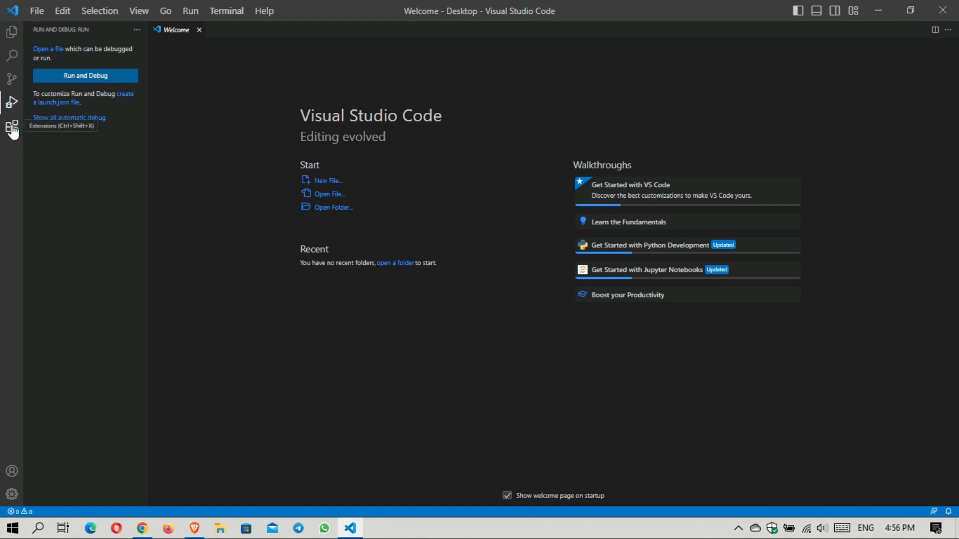
Search the extensions marketplace for "pyth" and open the details page of Microsoft's Python extension
click(13, 128)
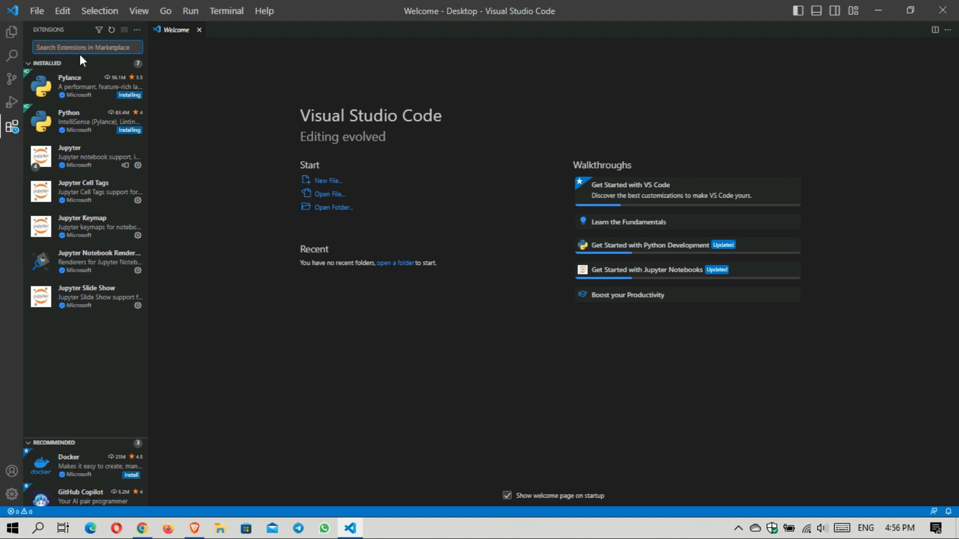
text(pyth)
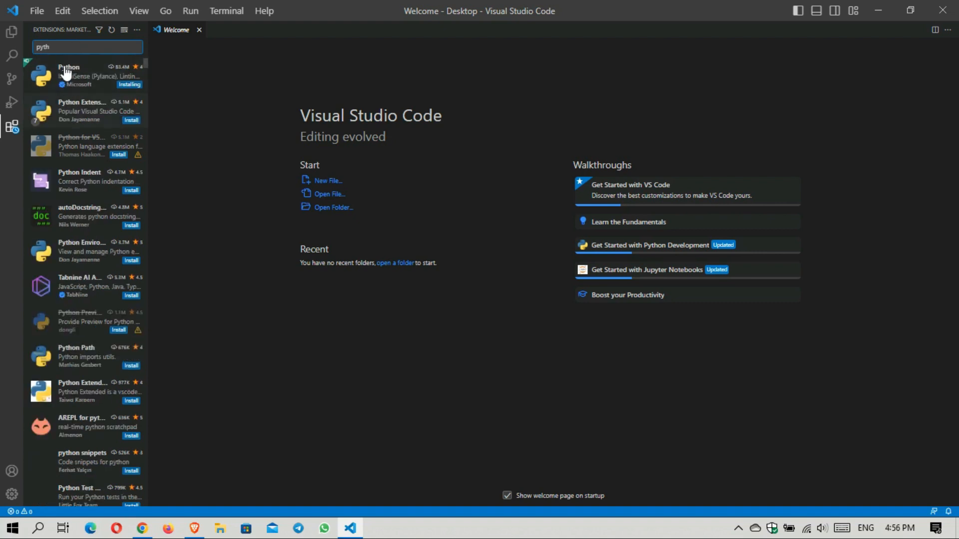
click(65, 73)
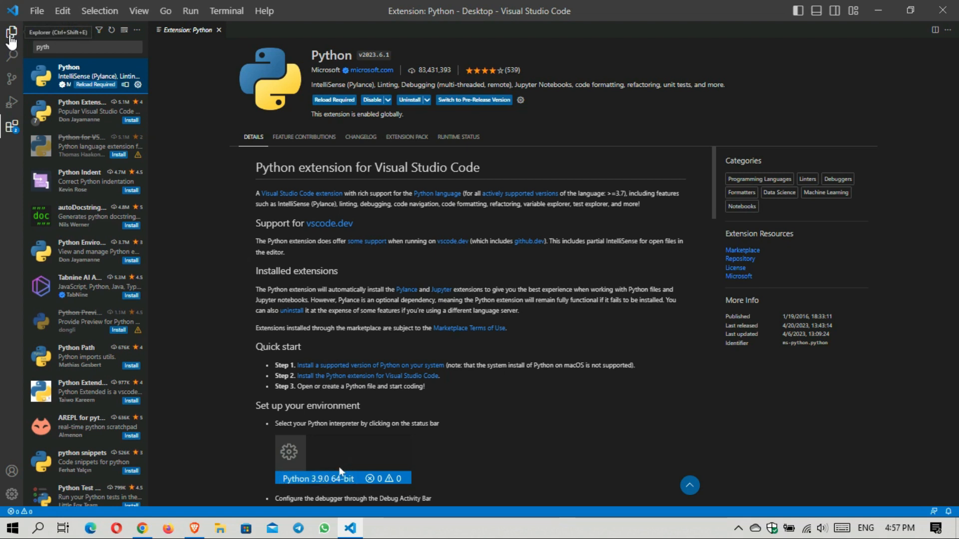
Create a new file named index.py in the Desktop folder
click(10, 38)
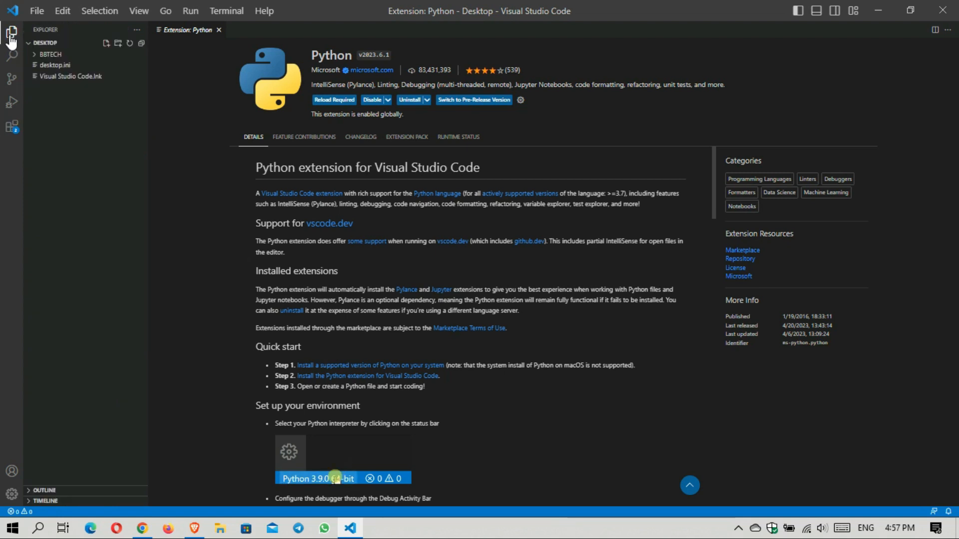
click(105, 44)
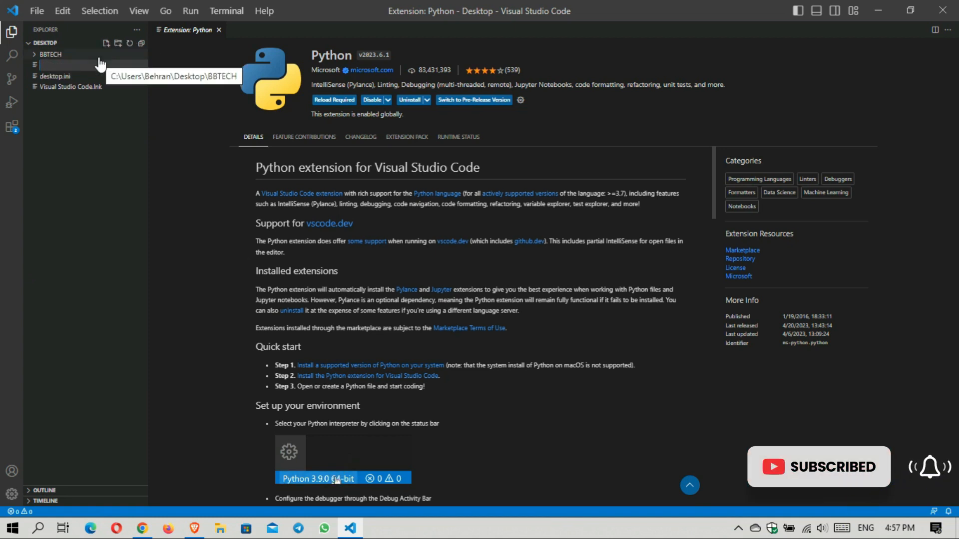
text(in)
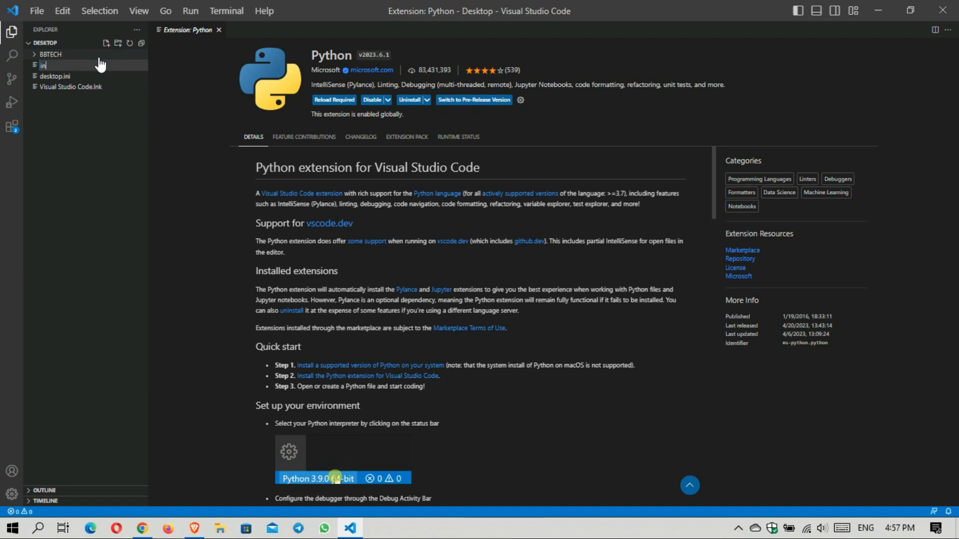
text(dex.)
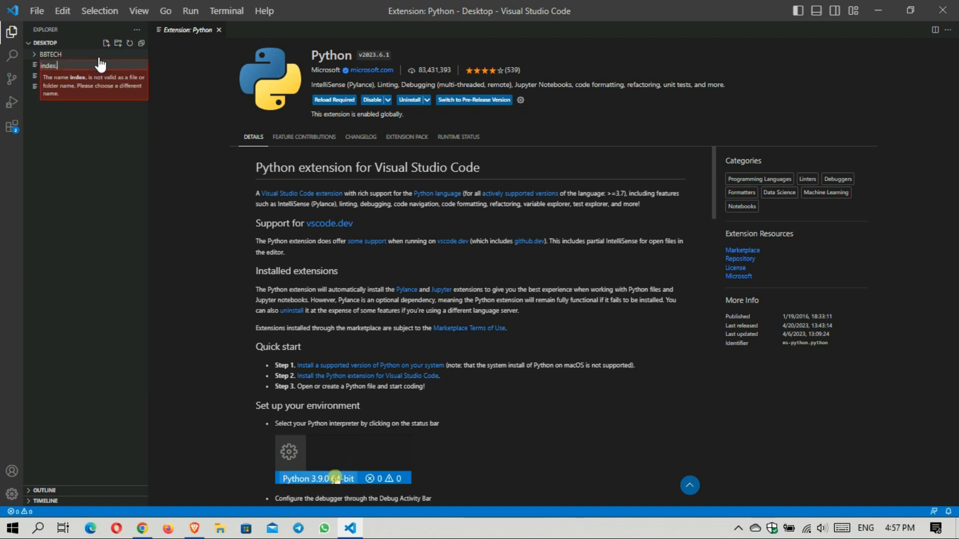
text(p)
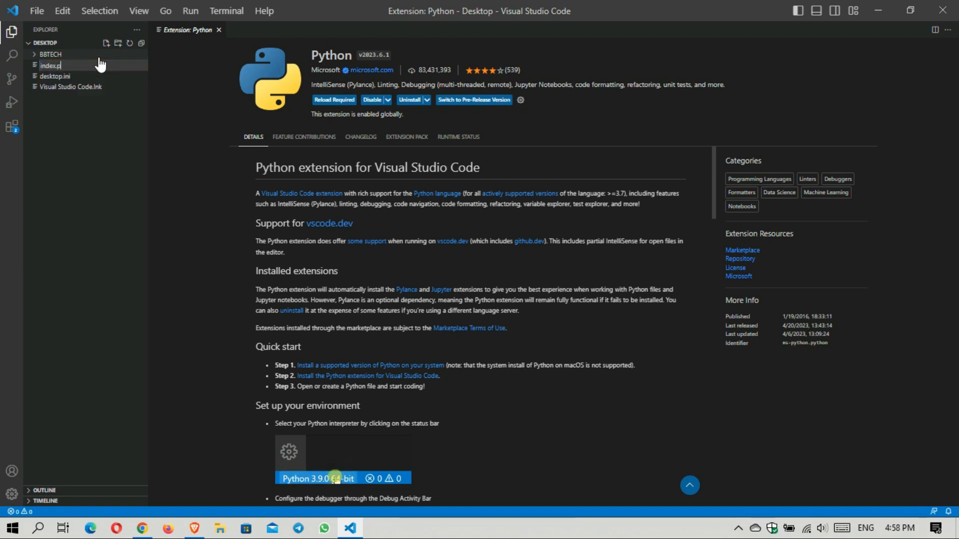
text(y)
key(Return)
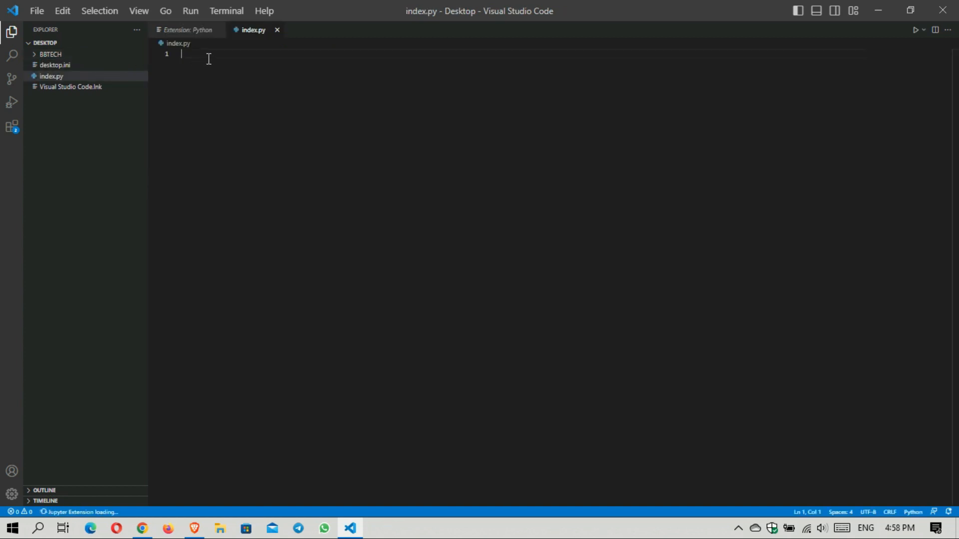
Write print('BBTECH') on the first line of index.py and save the file
text(pt)
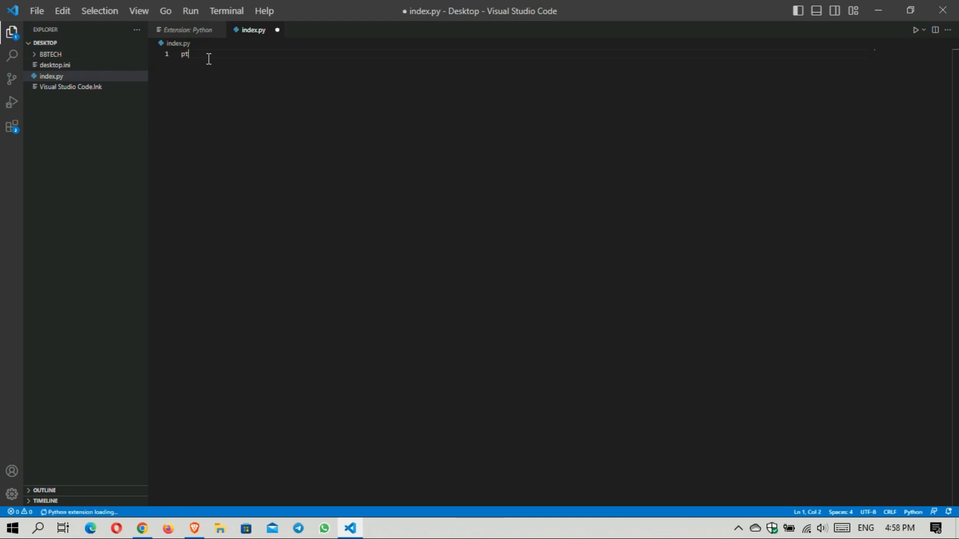
text(rin)
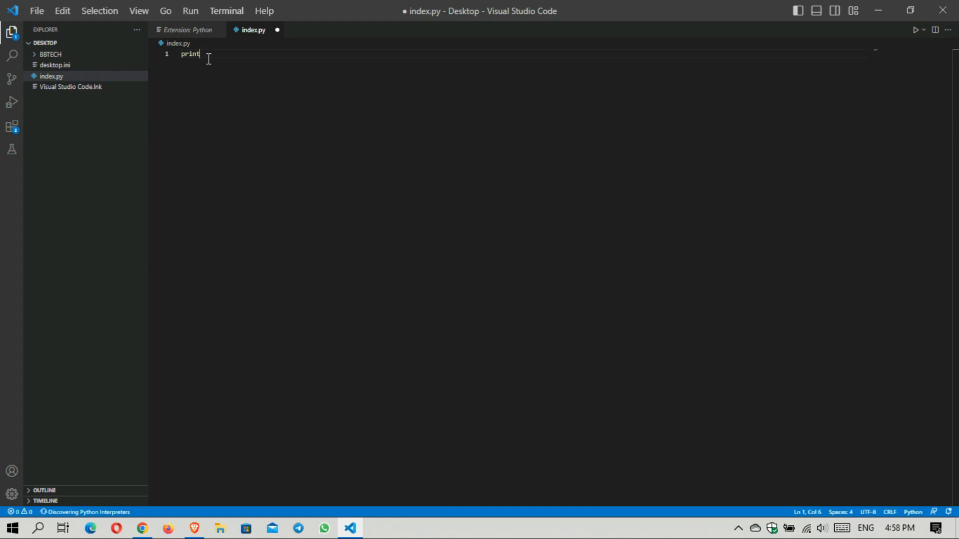
text(t(')
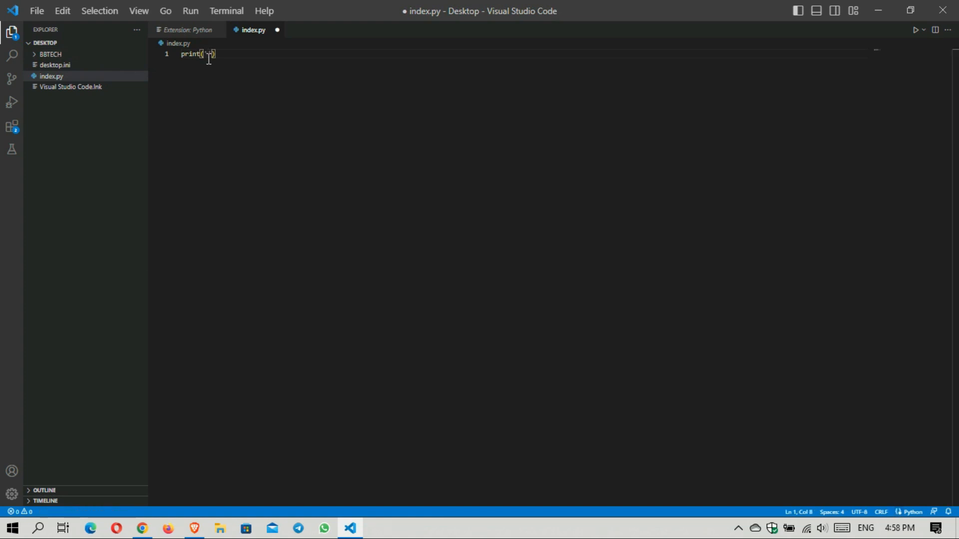
text(BB)
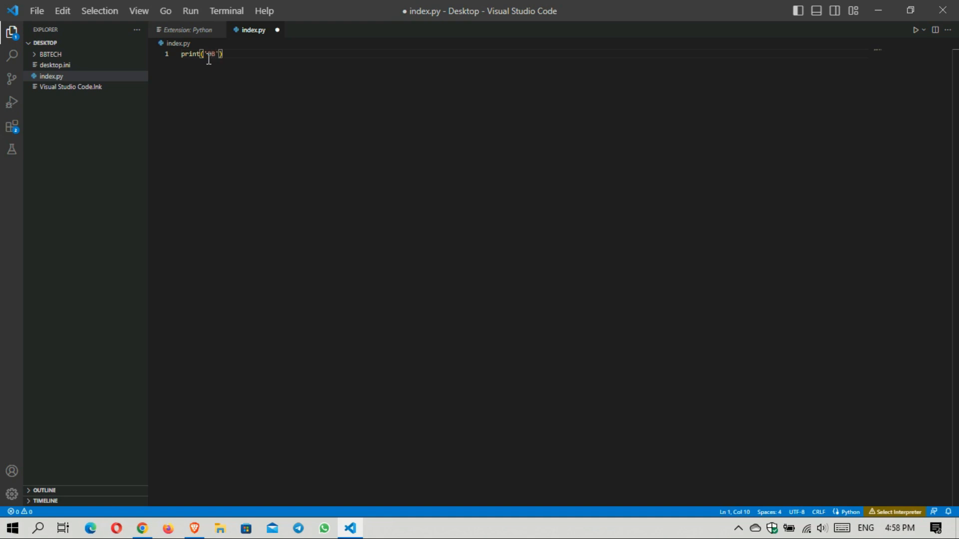
text(1)
text(ECH)
key(ctrl+s)
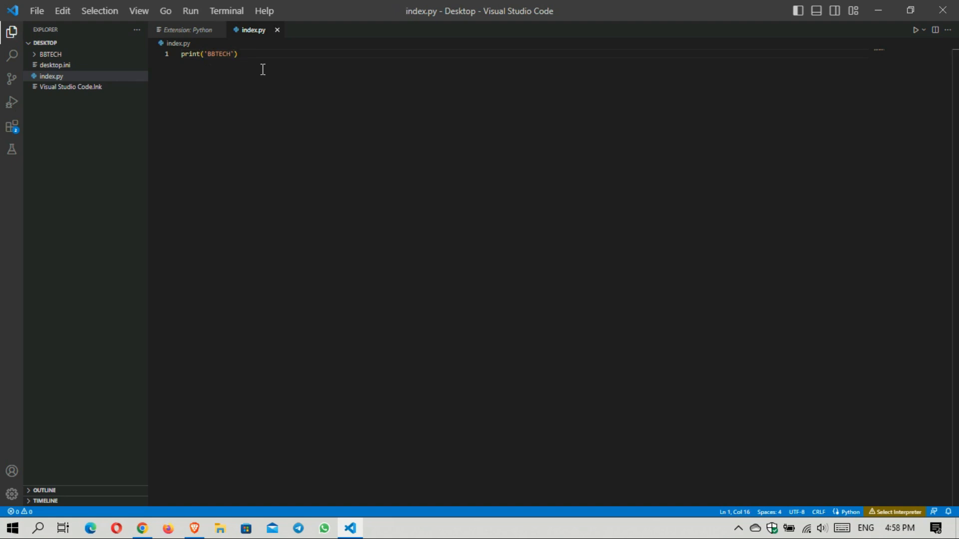
Try to run index.py in the terminal and select Python 3.11.3 64-bit as the interpreter
right_click(262, 69)
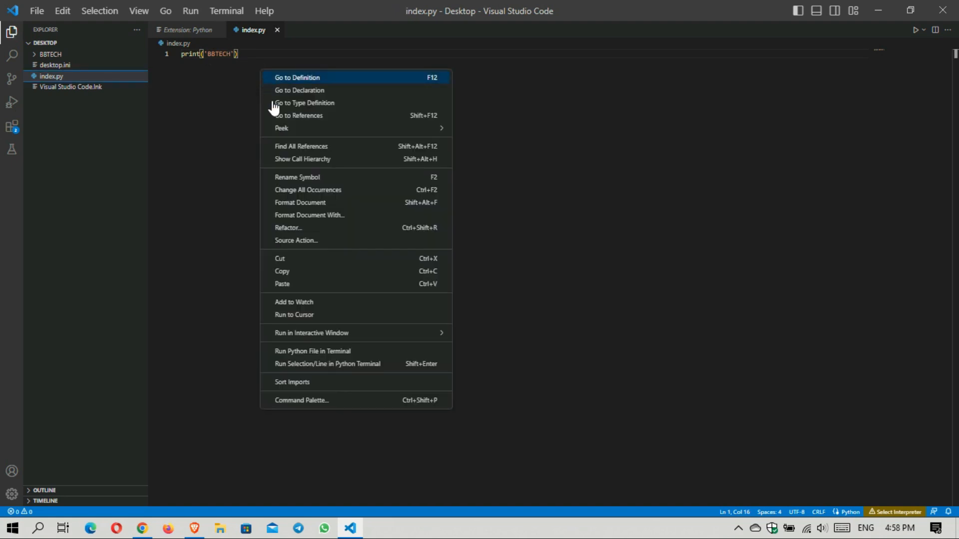
click(330, 352)
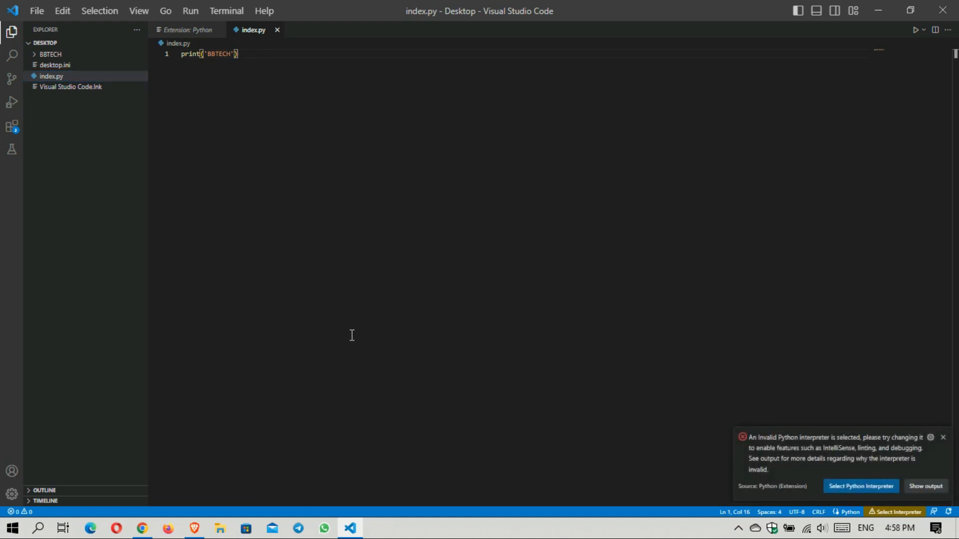
click(879, 488)
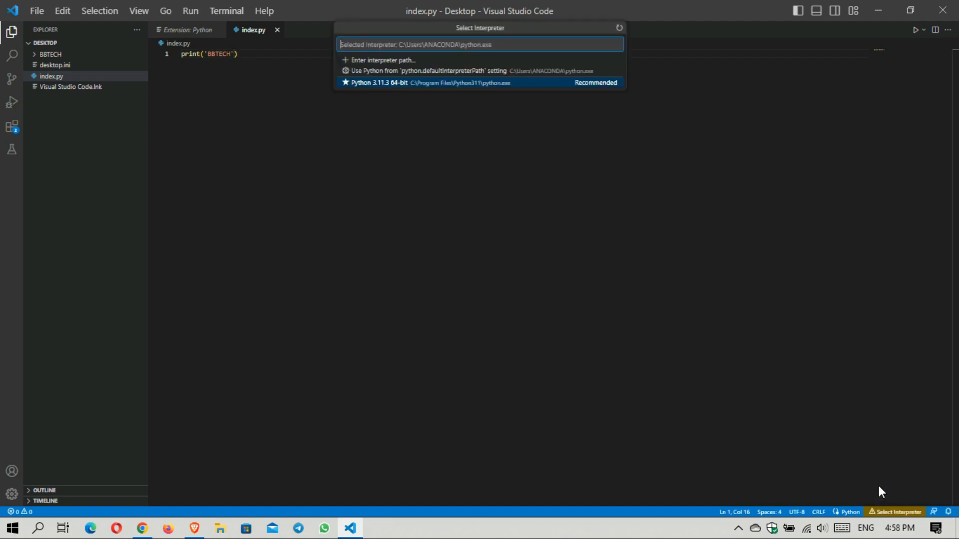
click(370, 84)
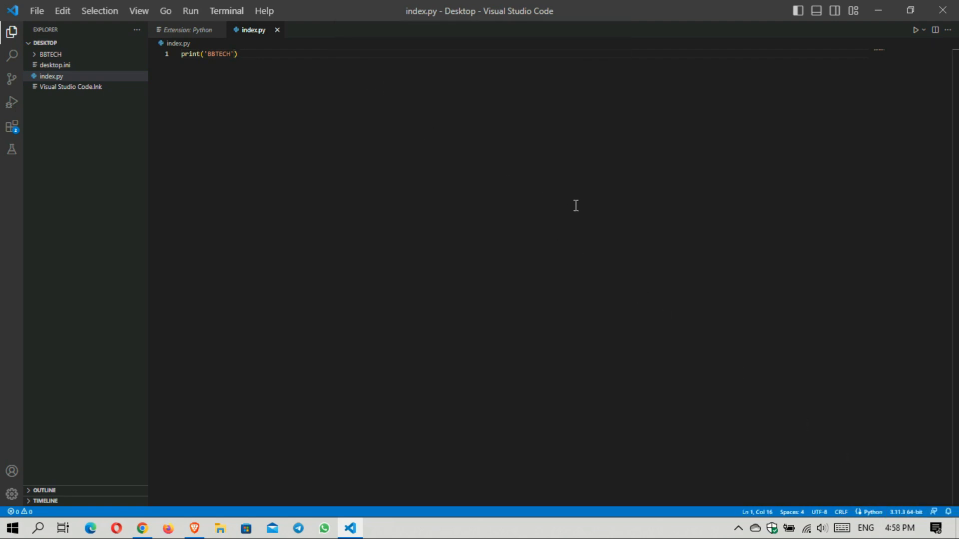
Run the index.py Python file in the terminal and check its printed output
right_click(273, 62)
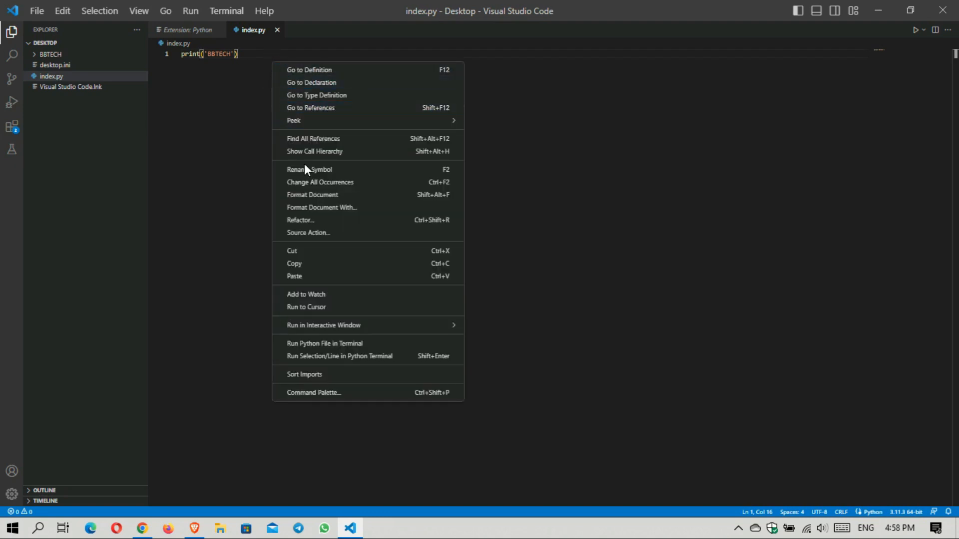
click(352, 345)
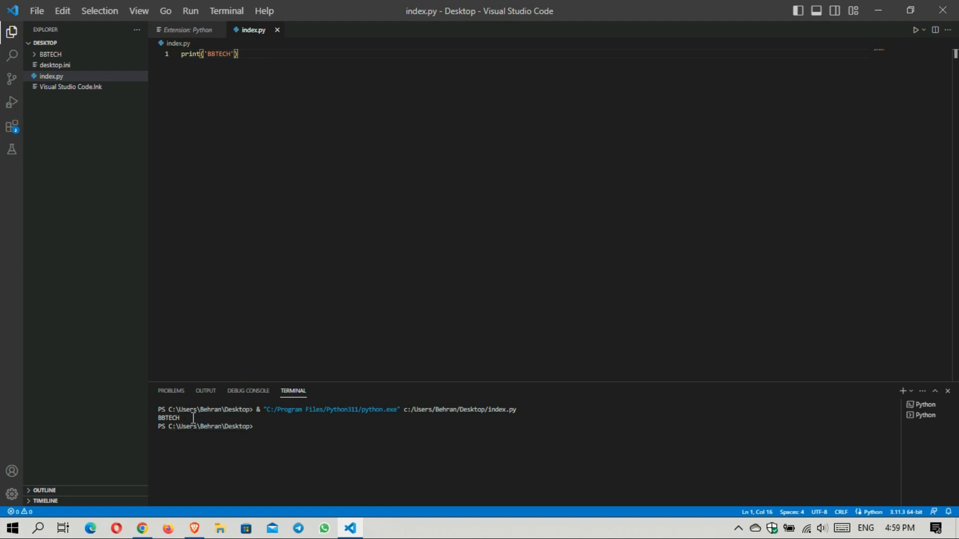
drag(188, 418, 147, 418)
click(219, 418)
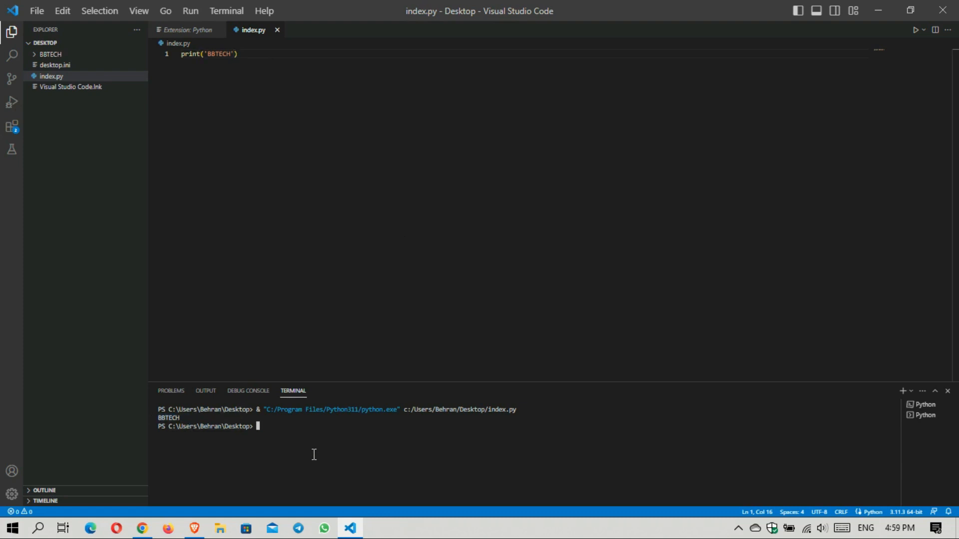